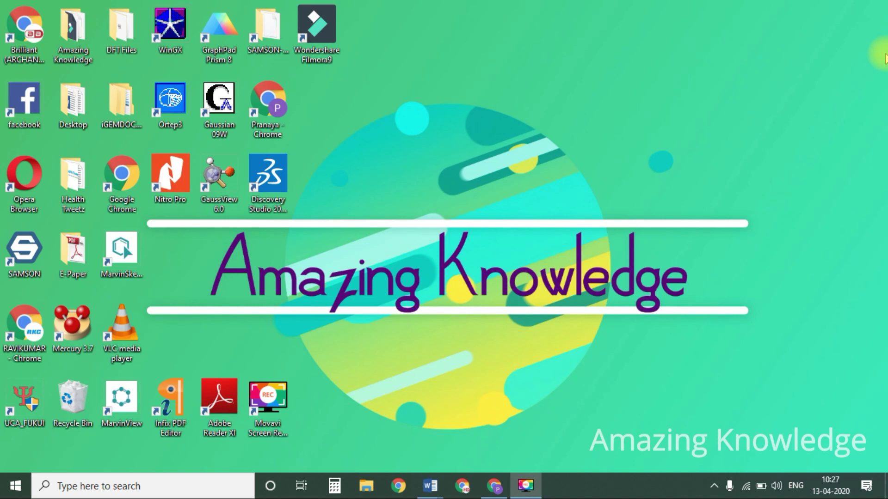
click(493, 485)
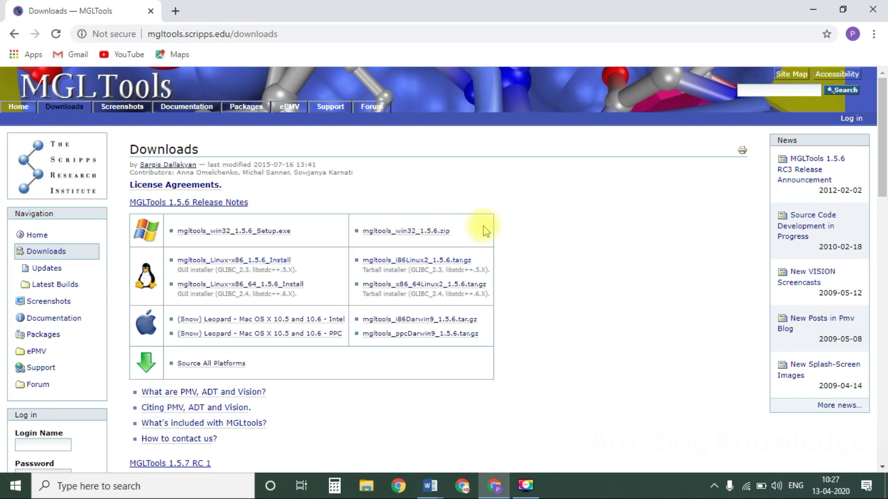
scroll(545, 218, down, 1)
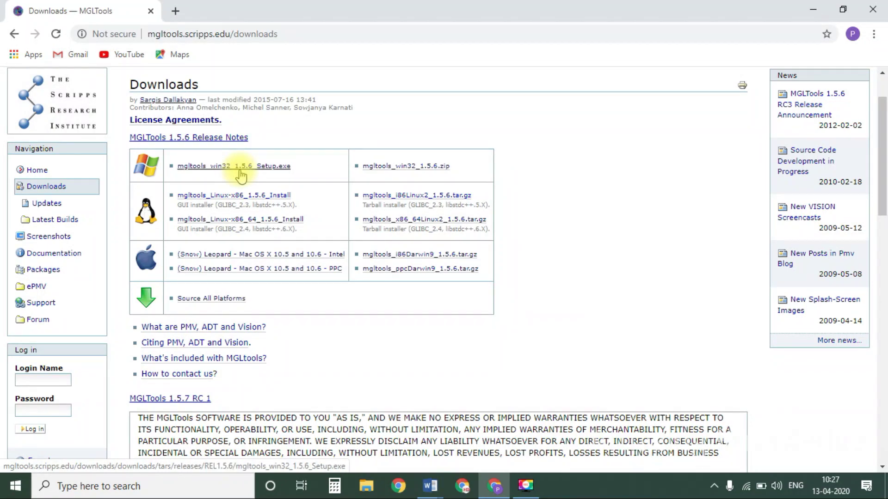
click(240, 170)
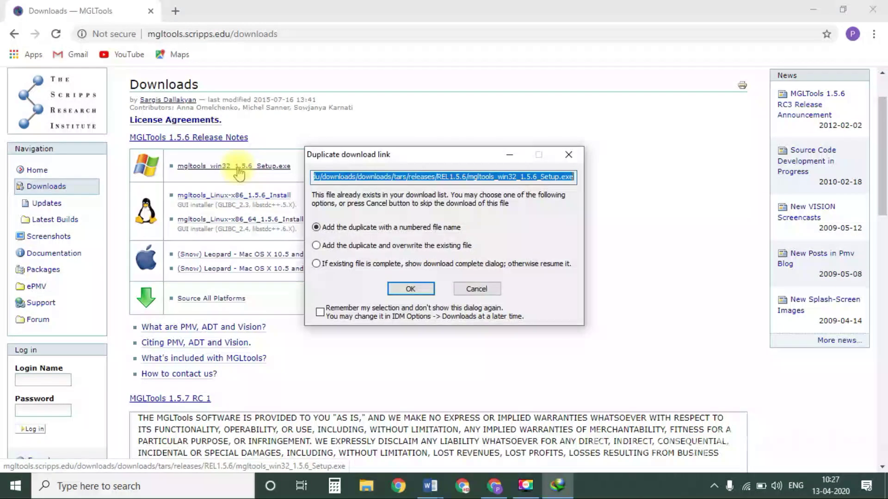
click(404, 290)
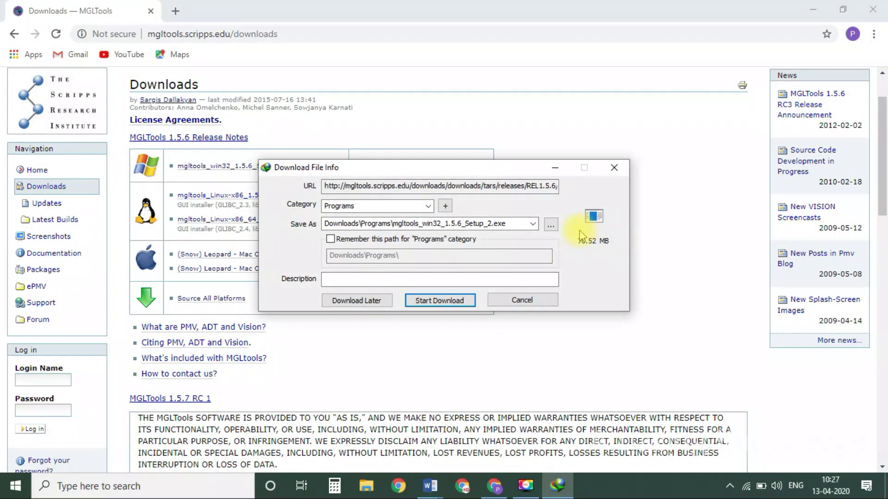
click(519, 301)
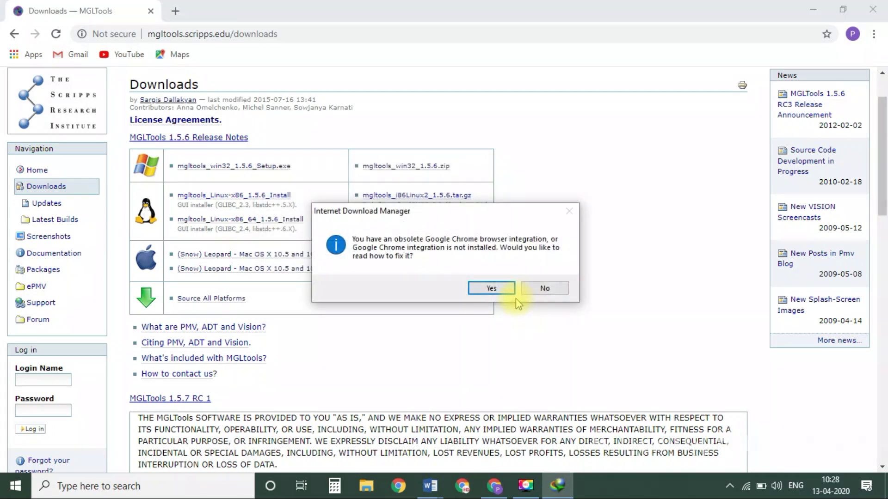
click(540, 290)
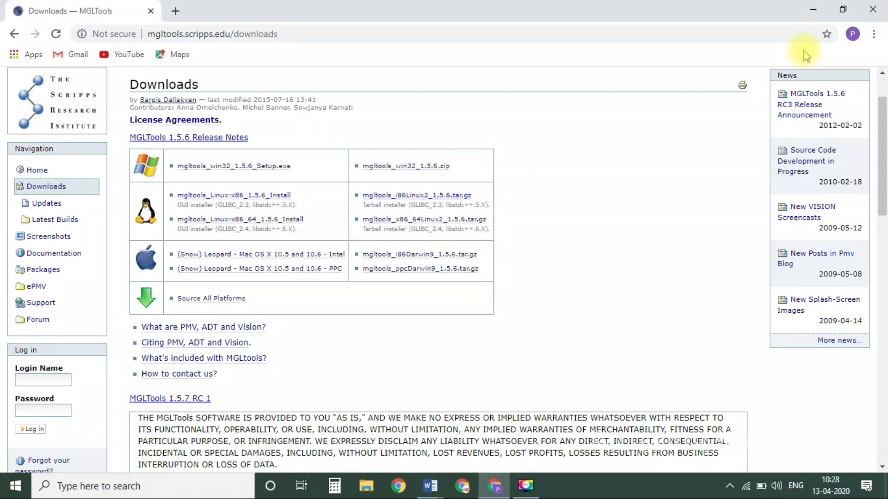
Run mgltools_win32_1.5.6_Setup from Downloads > Programs in File Explorer, then minimize Explorer
click(366, 487)
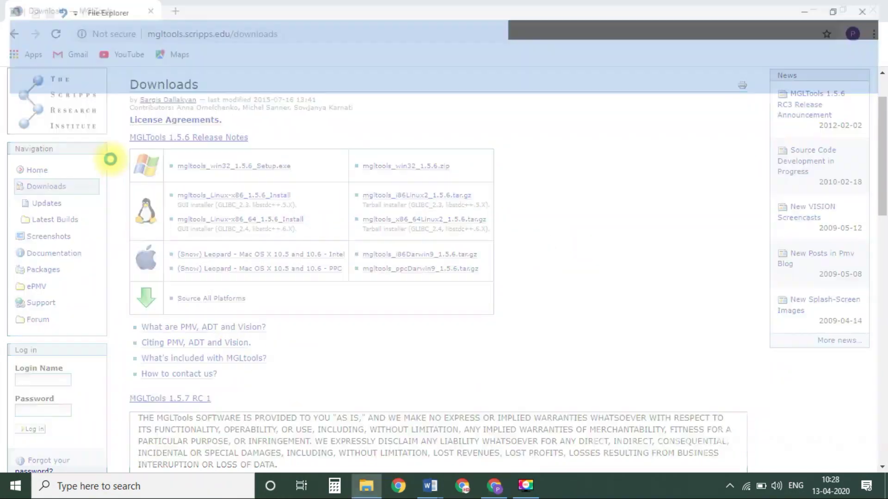
click(53, 167)
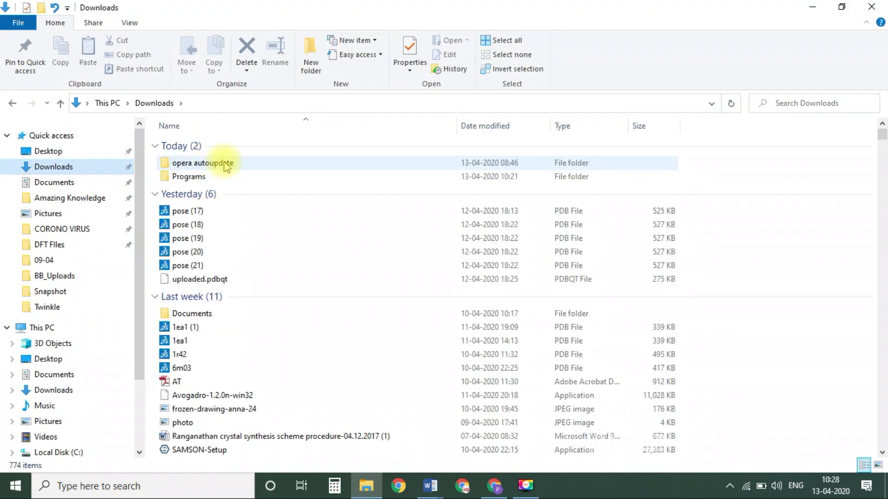
double_click(216, 178)
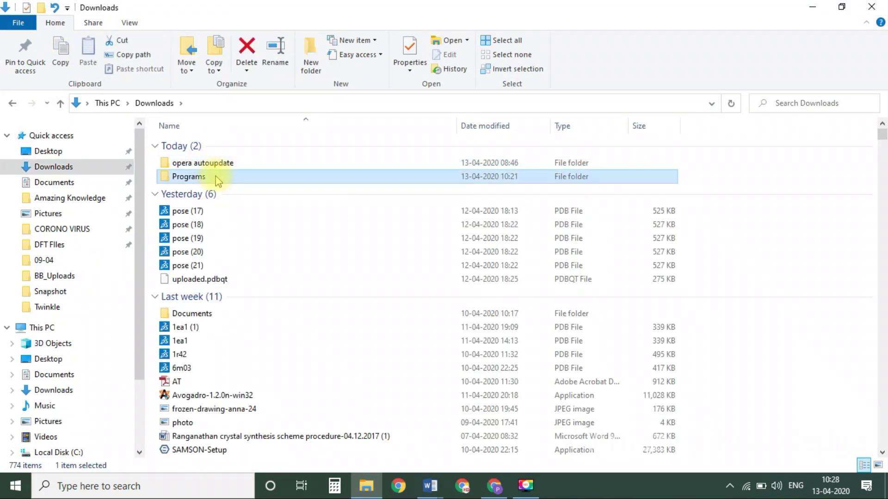
click(229, 186)
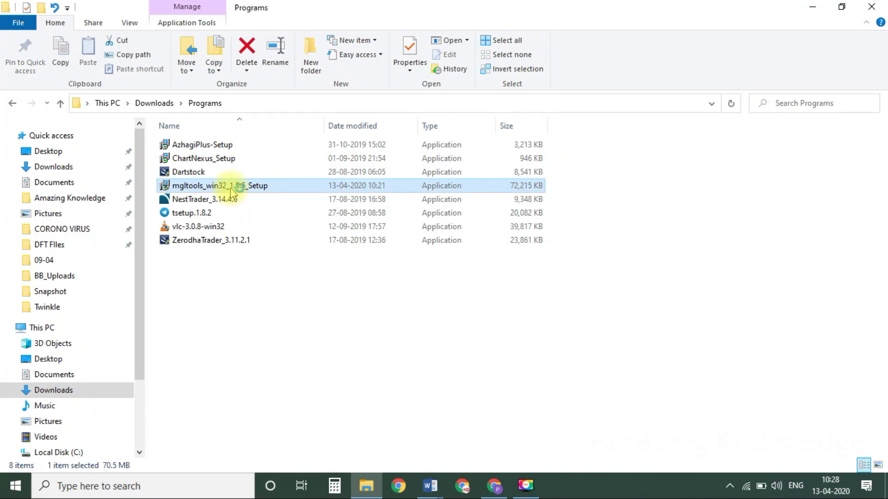
click(813, 7)
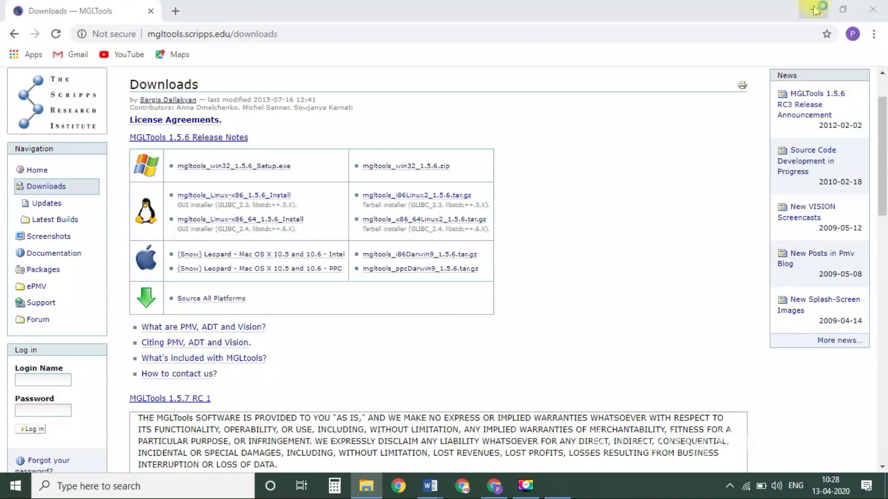
Pass the welcome page and accept the MGLTools license terms
click(815, 8)
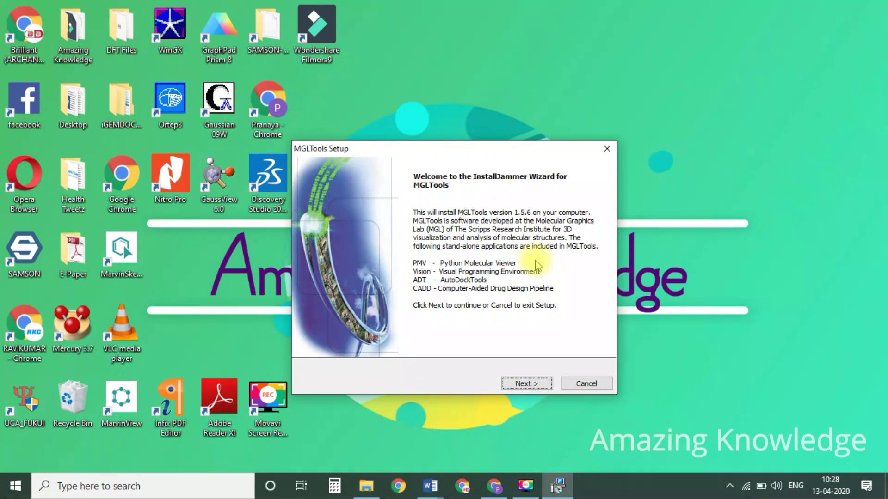
click(524, 385)
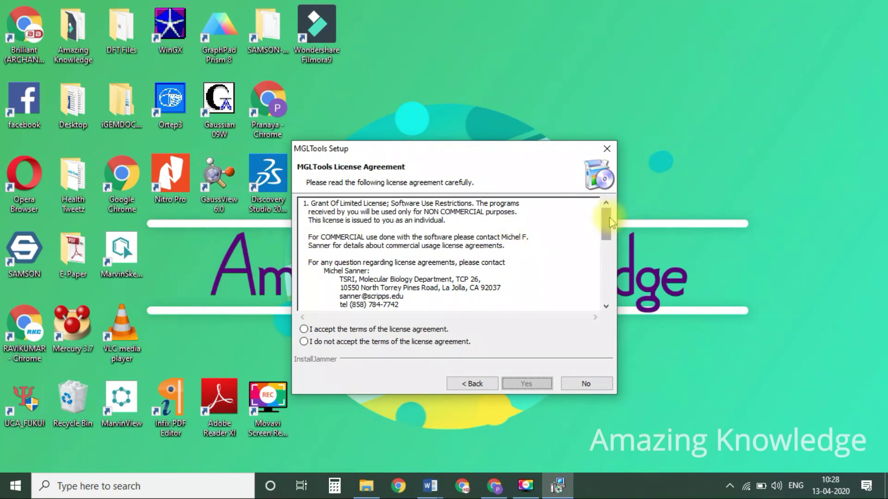
scroll(607, 229, down, 10)
click(408, 330)
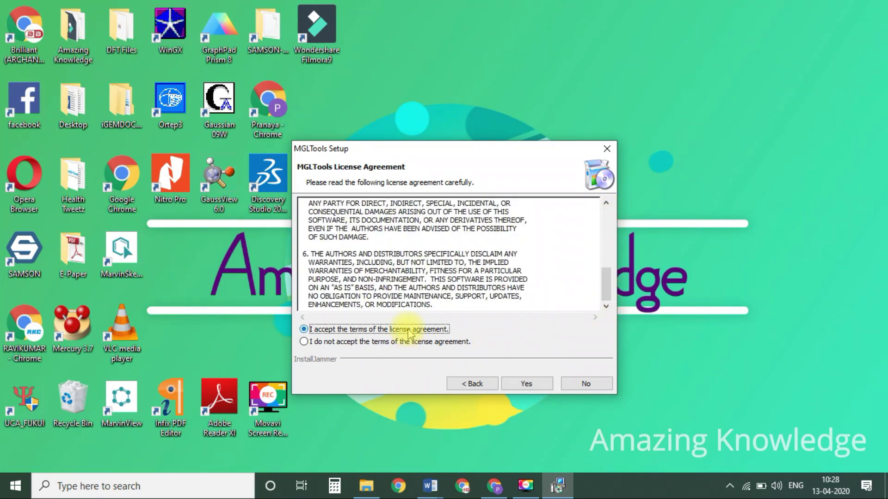
click(514, 383)
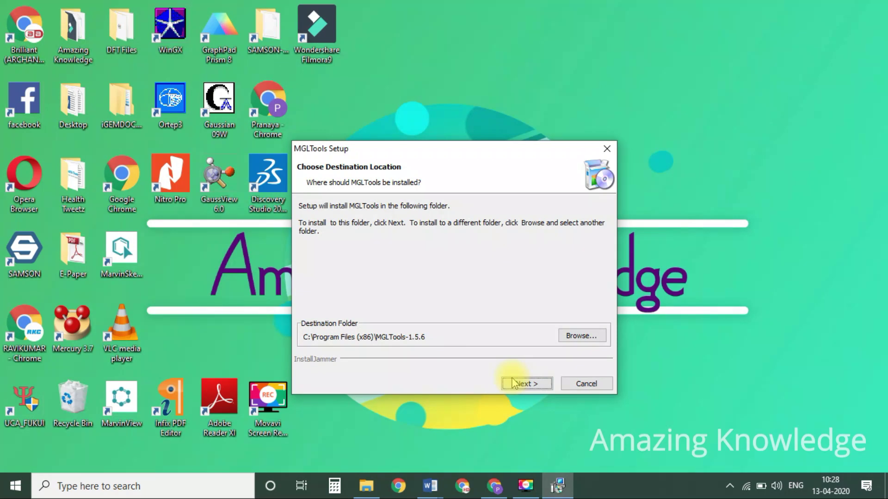
Install to the default MGLTools-1.5.6 folder and acknowledge the Commercial Usage notice
click(521, 384)
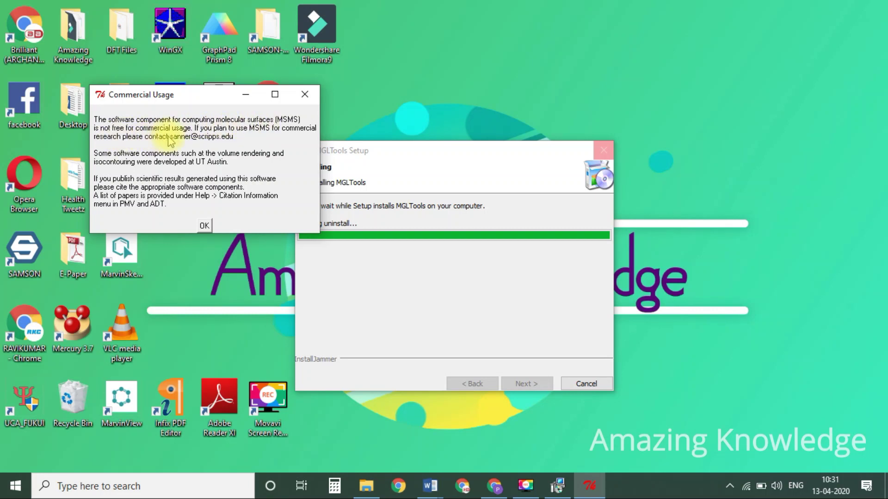
click(205, 223)
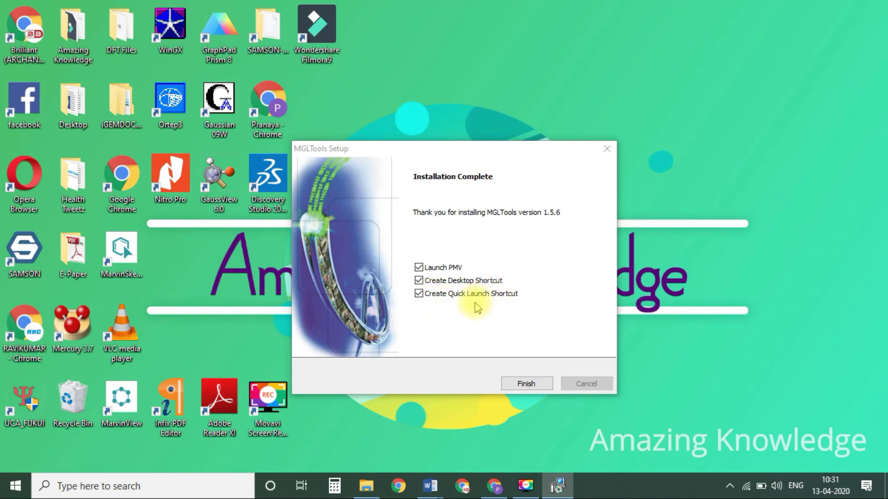
Uncheck Launch PMV and finish the wizard, closing the MGLTools installer
click(450, 269)
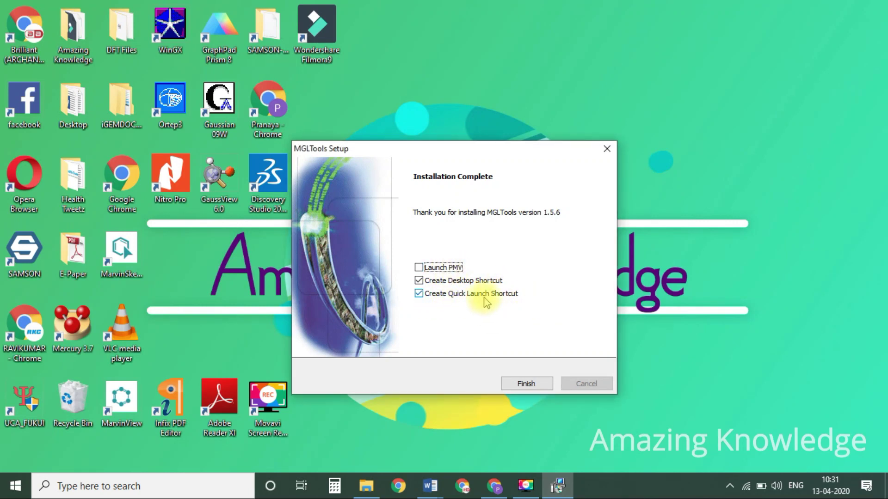
click(511, 387)
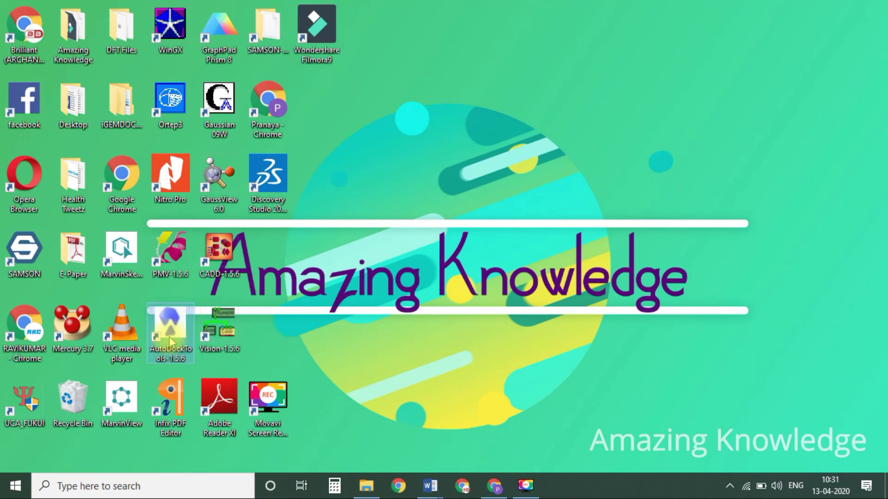
Launch AutoDockTools 1.5.6 from its new desktop shortcut and let it load
double_click(170, 337)
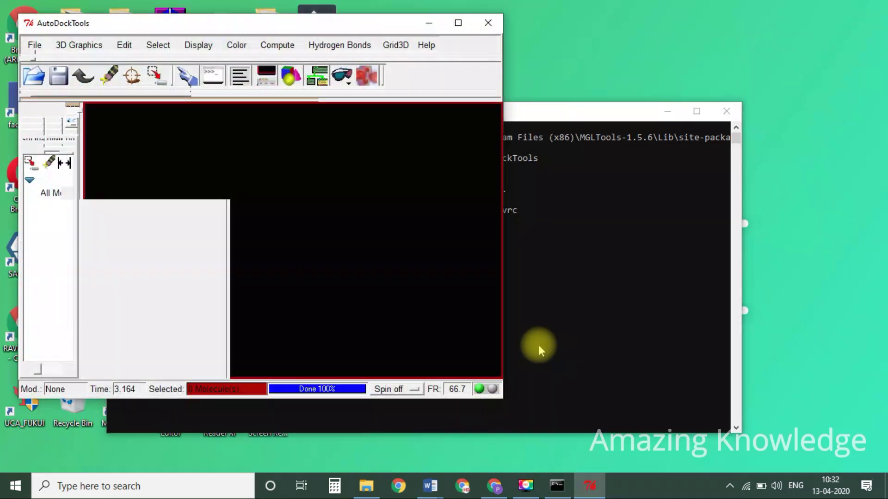
Maximize the AutoDockTools window, then browse the File, 3D Graphics and Compute menus
click(460, 25)
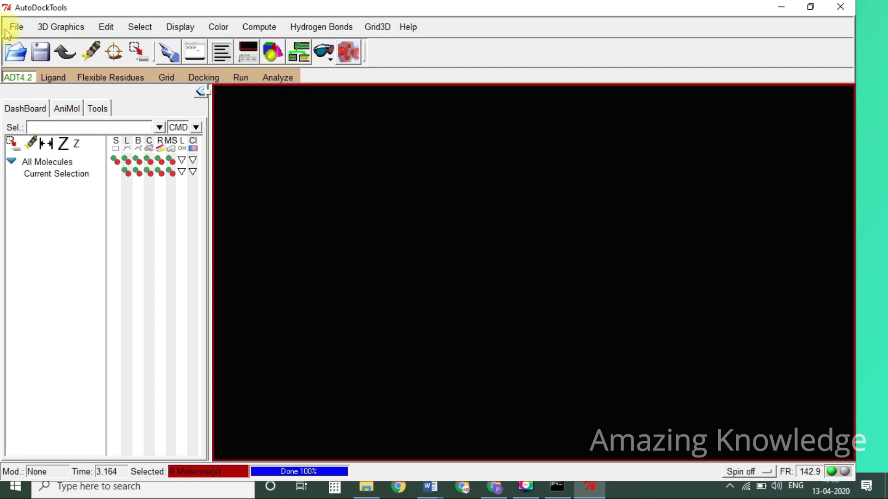
click(21, 31)
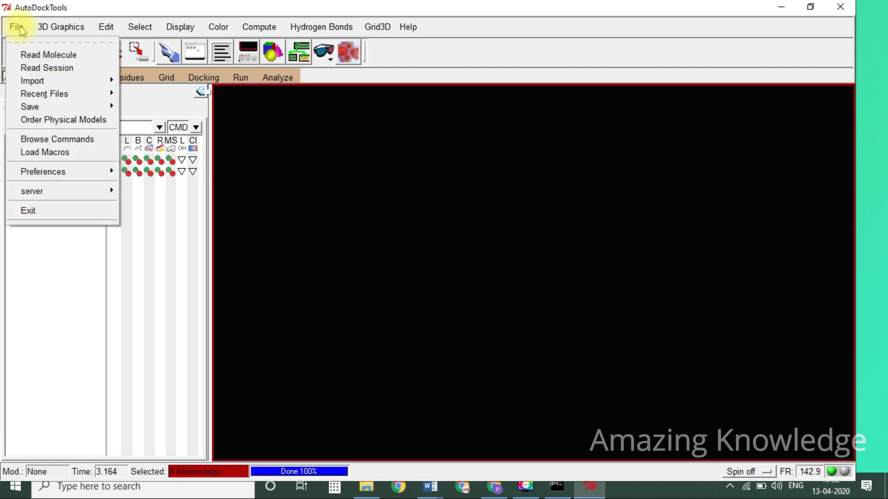
click(59, 30)
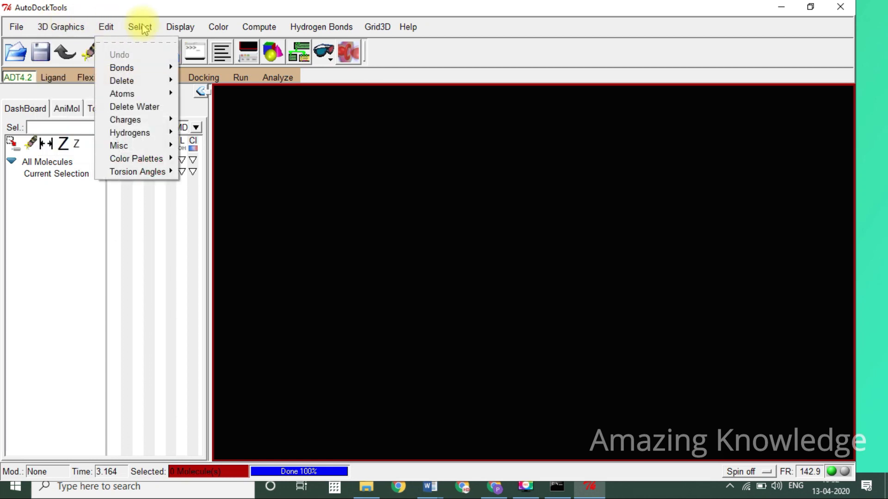
mouse_move(259, 27)
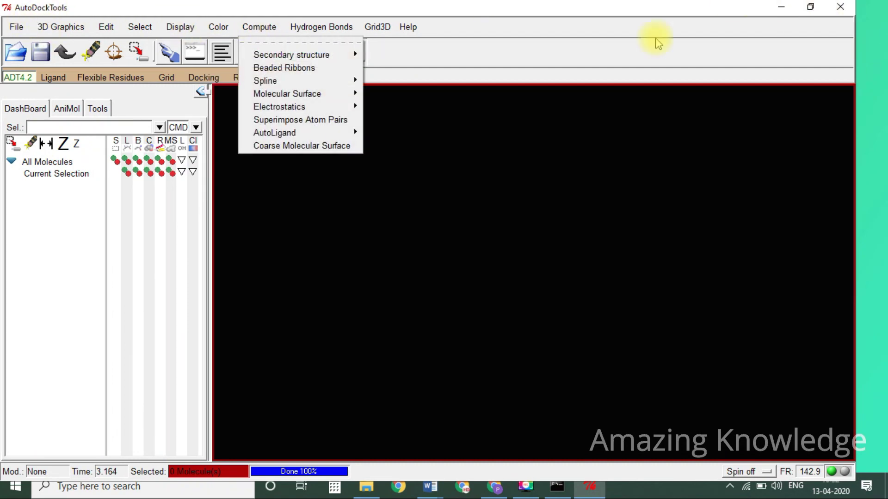
click(616, 21)
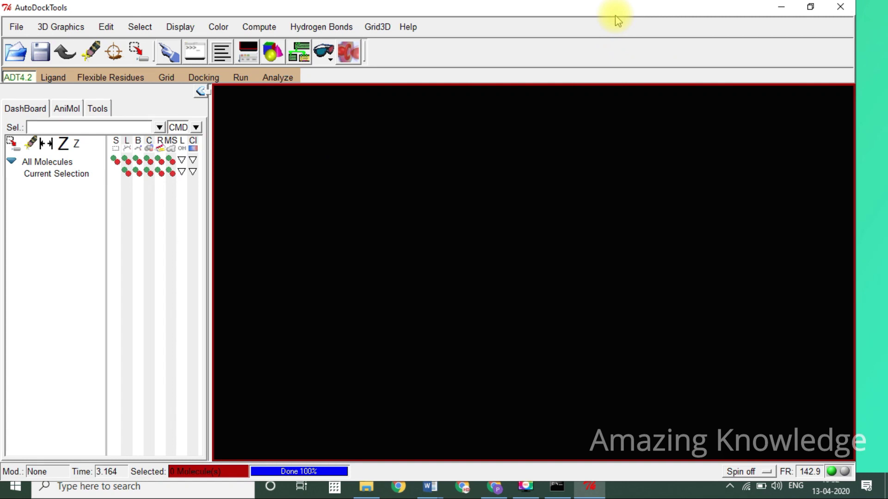